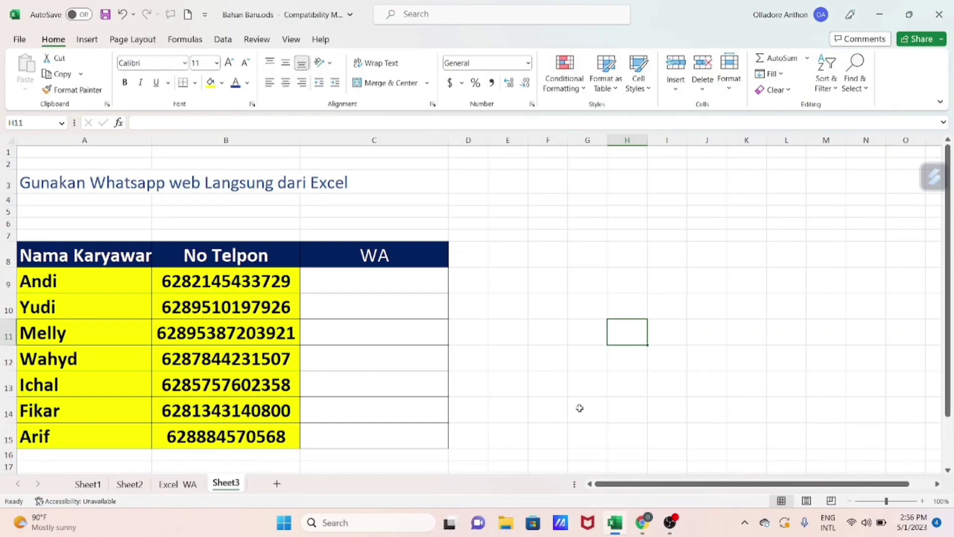
- View the Excel WA example sheet, where column C holds the finished HYPERLINK name links
left_click(184, 484)
left_click(457, 281)
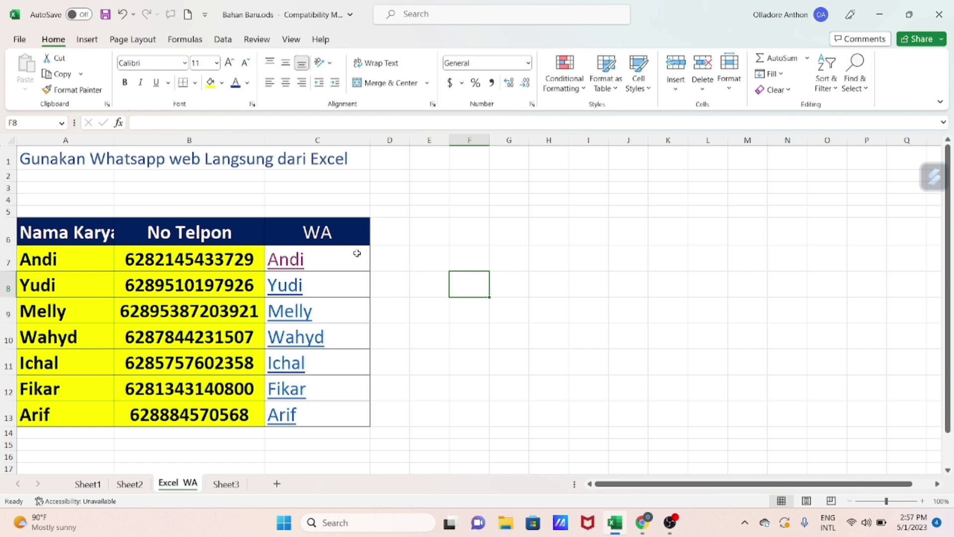
- Widen column A and follow the first employee's wa.me link through to the WhatsApp chat in Edge
left_click_drag(114, 140, 123, 140)
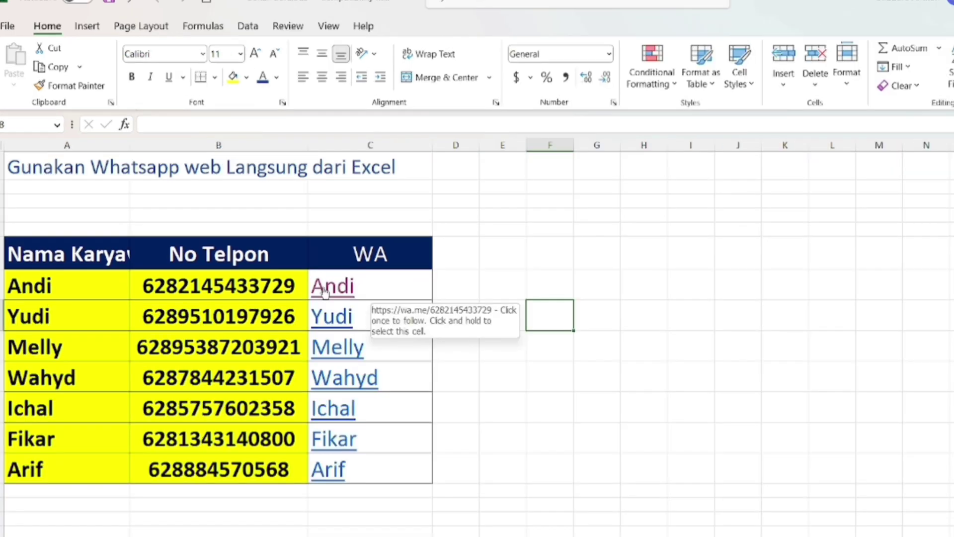
left_click(325, 292)
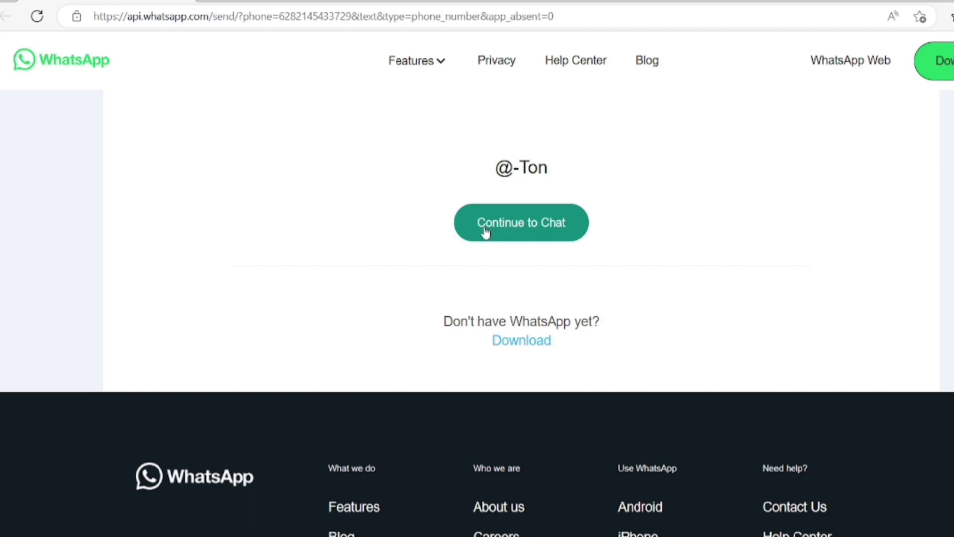
left_click(490, 227)
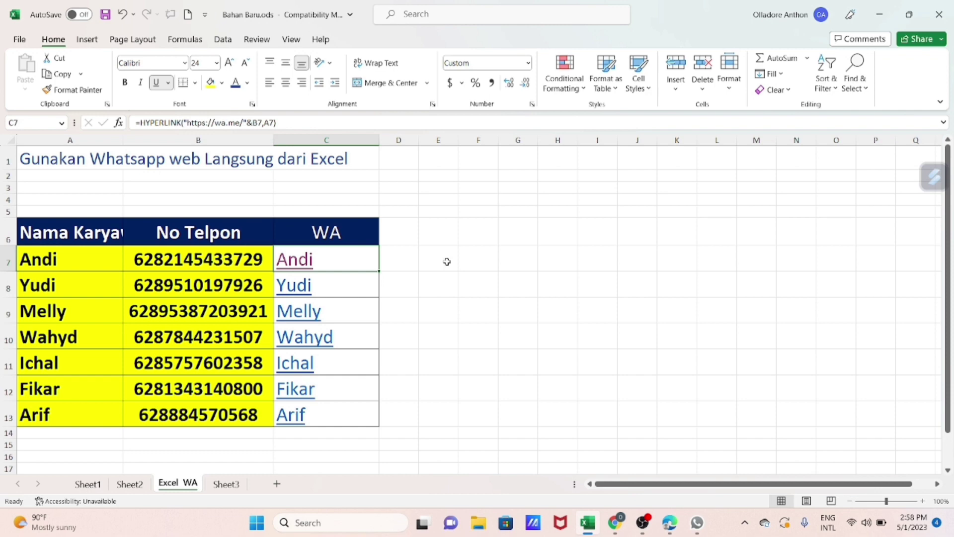
- Widen column D, center the WA name links in C7:C13, then switch to Sheet3
left_click(438, 261)
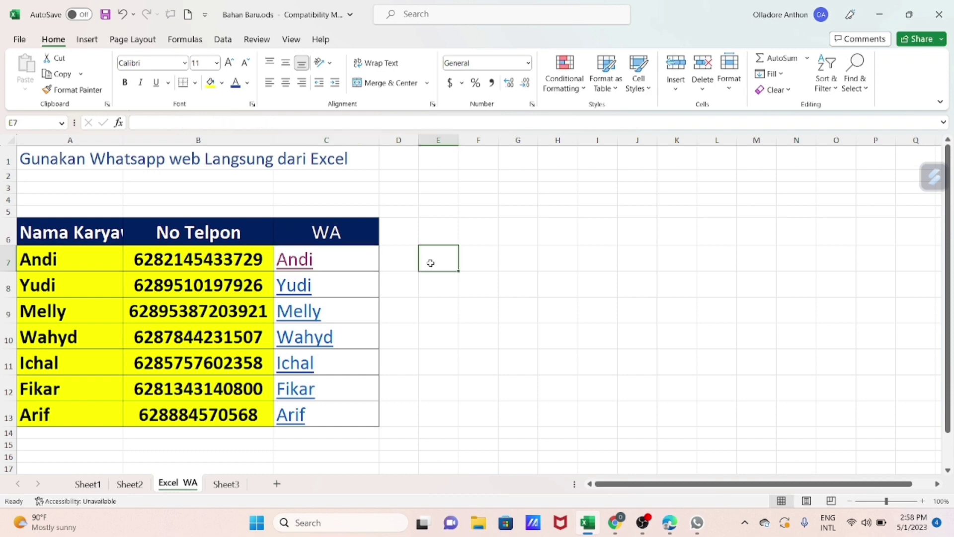
left_click_drag(420, 143, 430, 143)
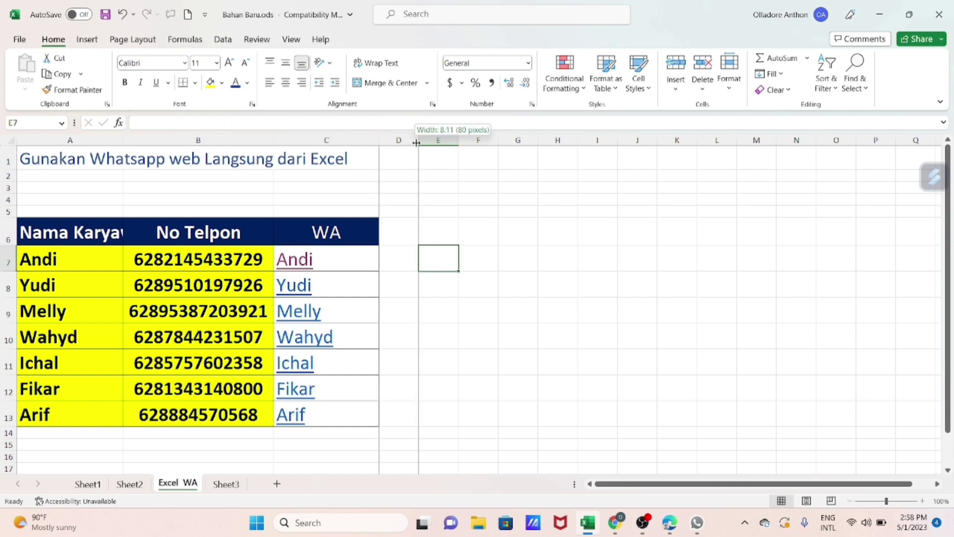
left_click_drag(343, 264, 351, 412)
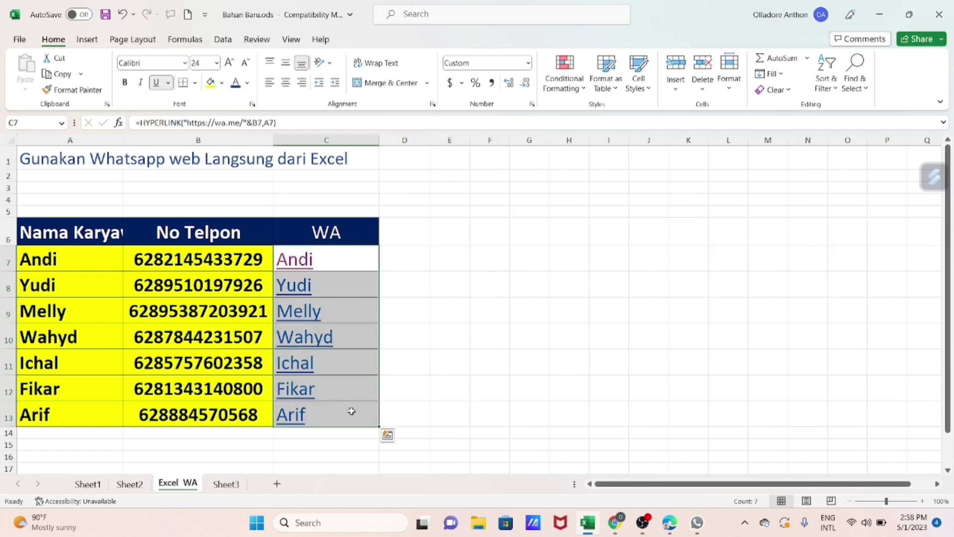
left_click(286, 83)
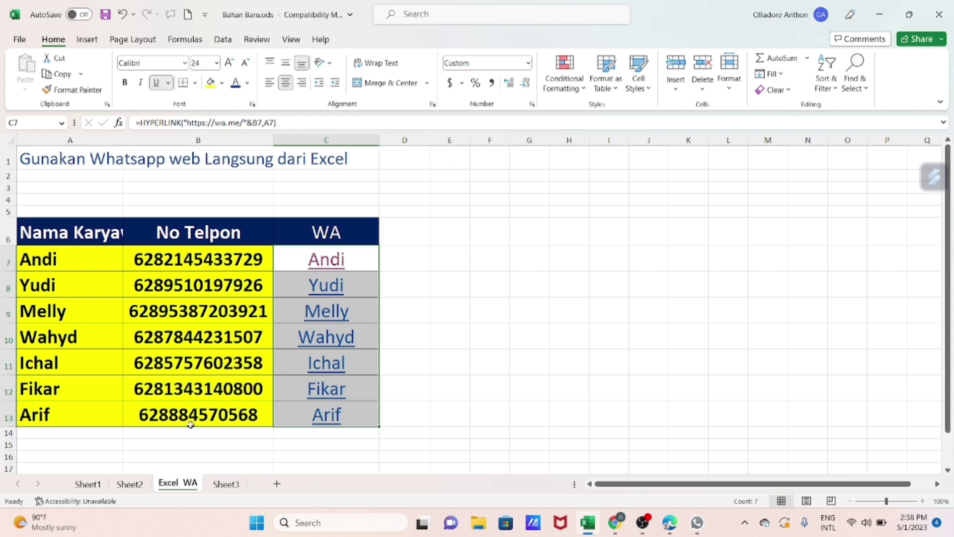
left_click(221, 485)
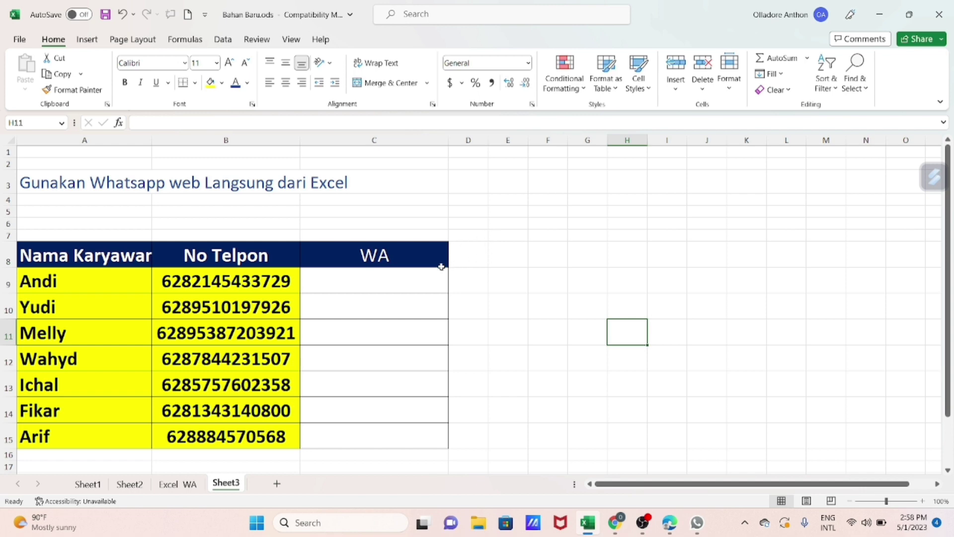
left_click(347, 289)
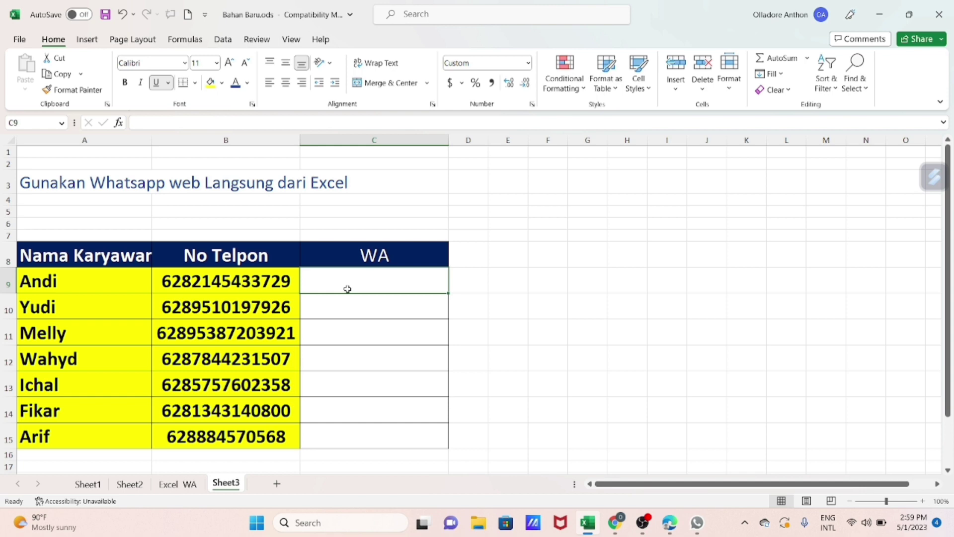
type("=")
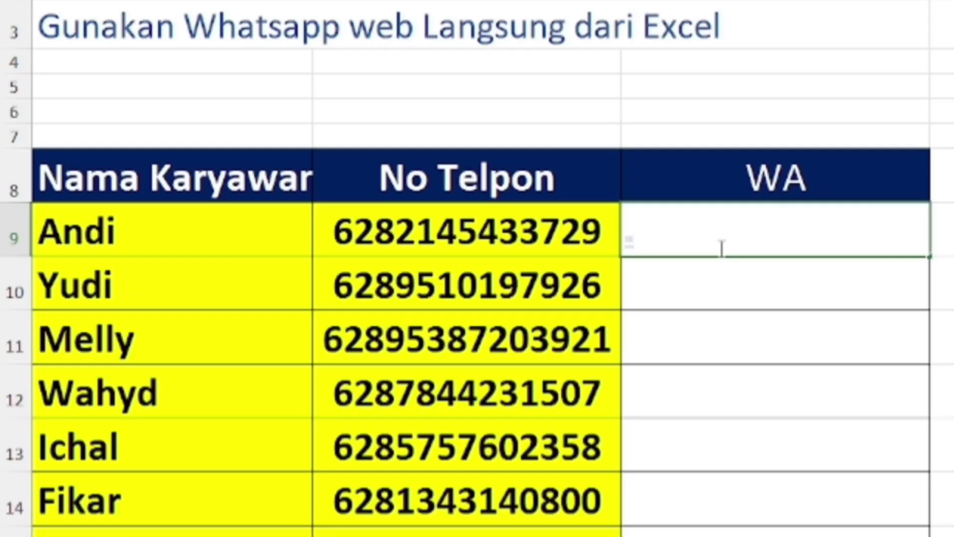
type("hy")
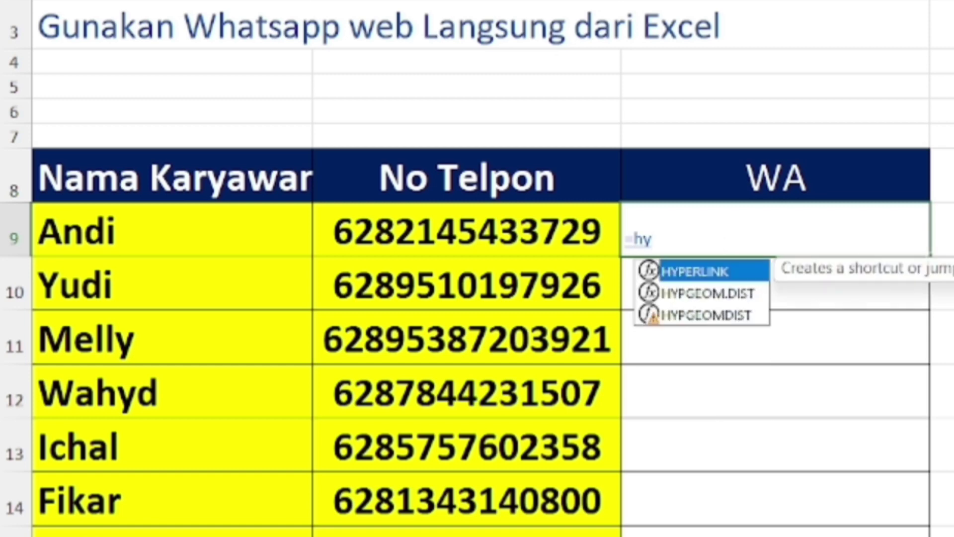
double_click(719, 270)
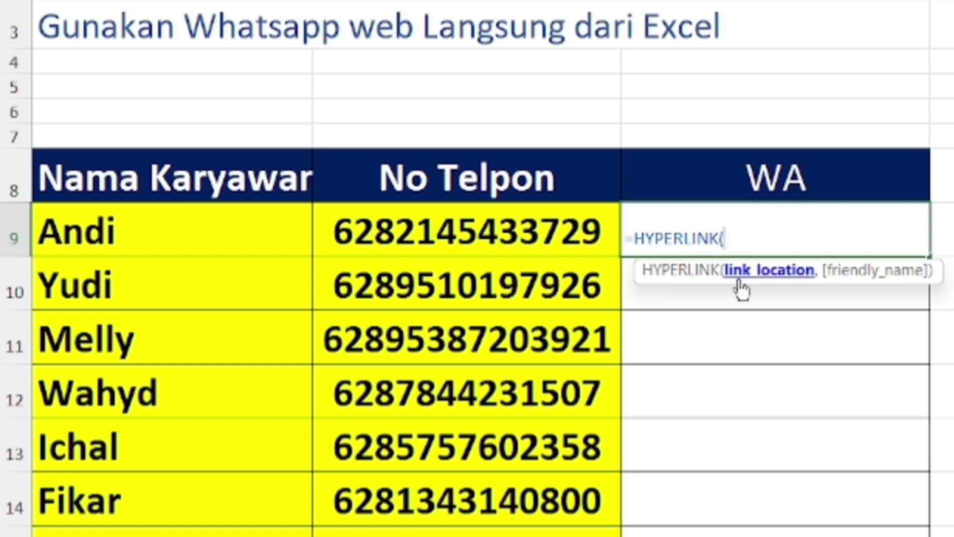
type("\"\"")
key("BackSpace")
type("http")
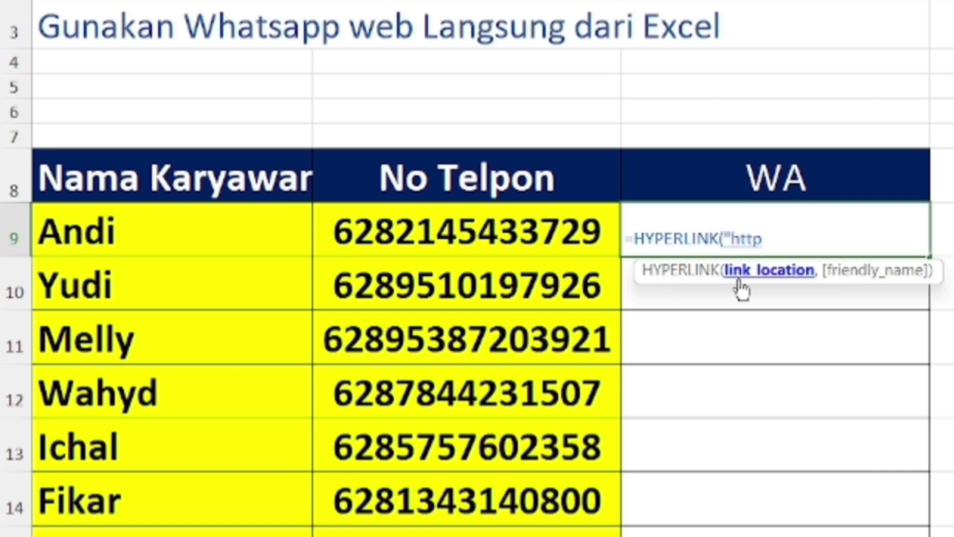
type("s:")
type("//")
type("wa")
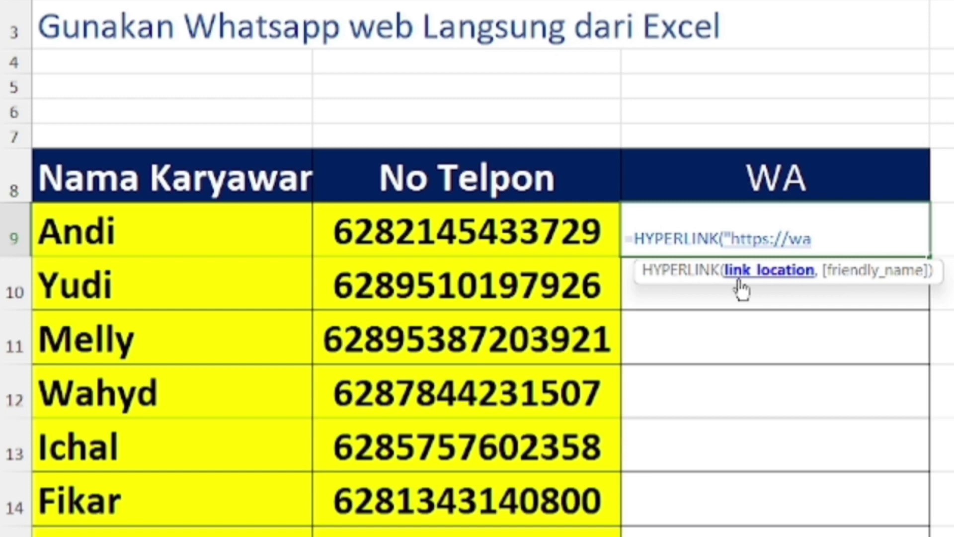
type(".me")
type("/")
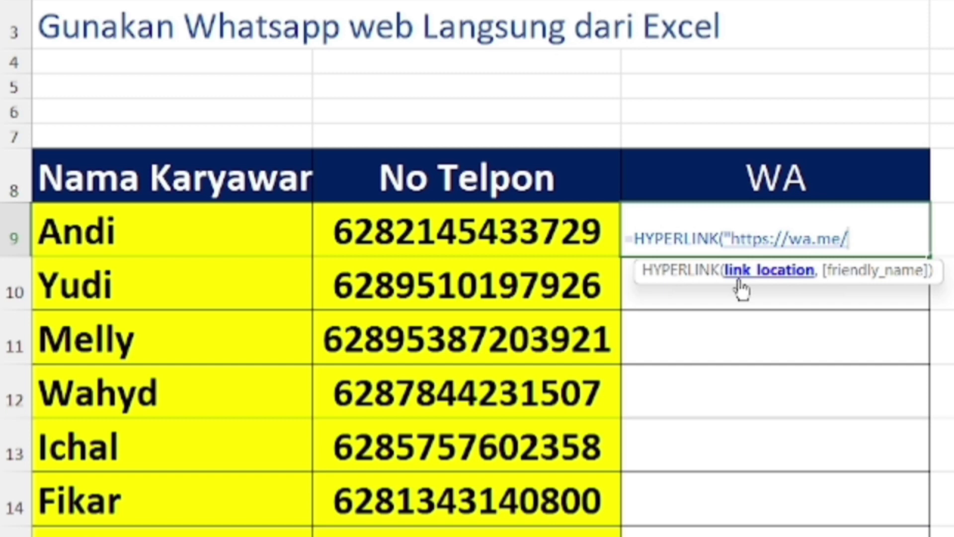
type("\"\"")
key("BackSpace")
type("&")
left_click(496, 233)
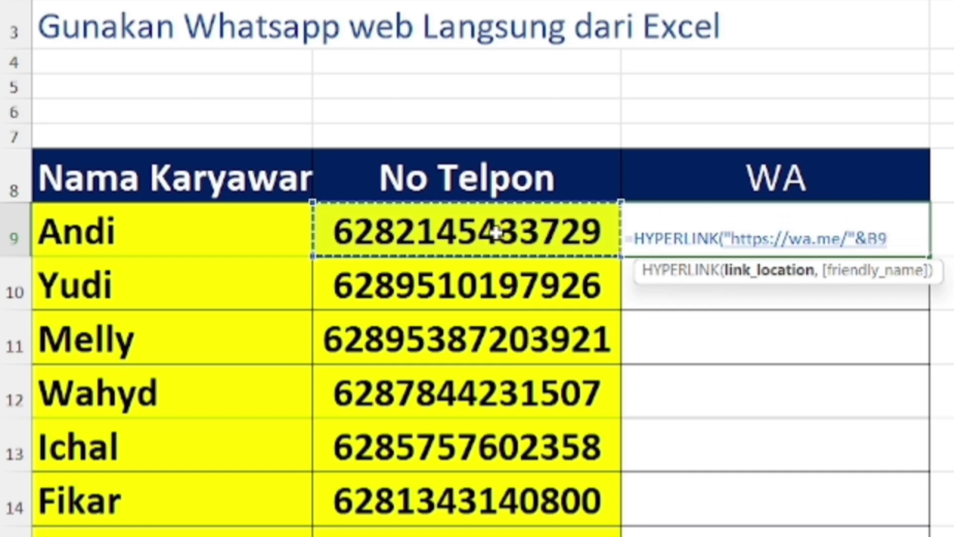
type(",")
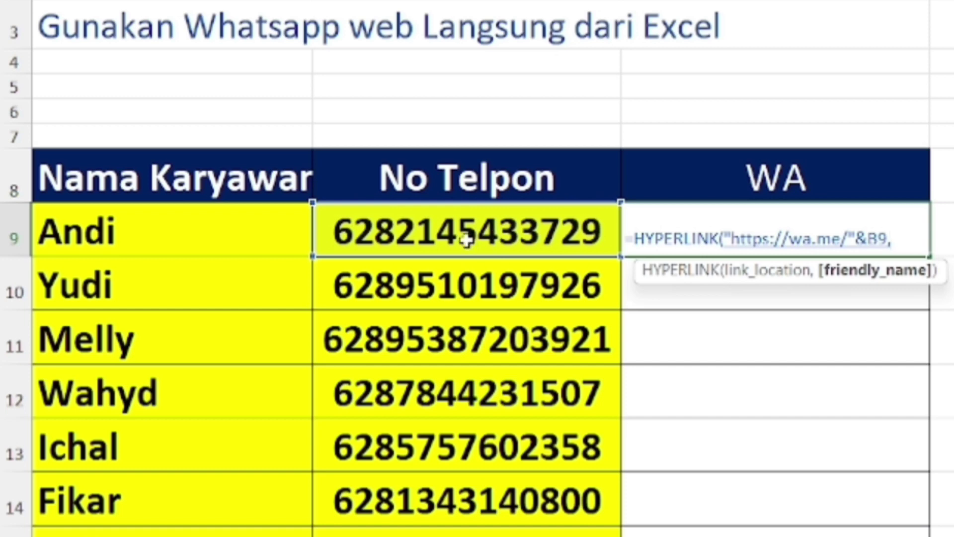
left_click(248, 243)
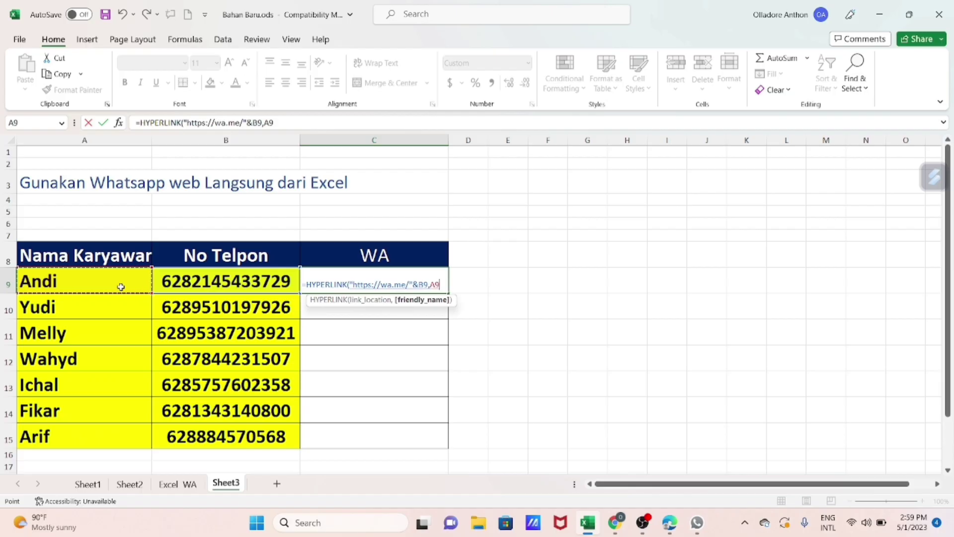
type(")")
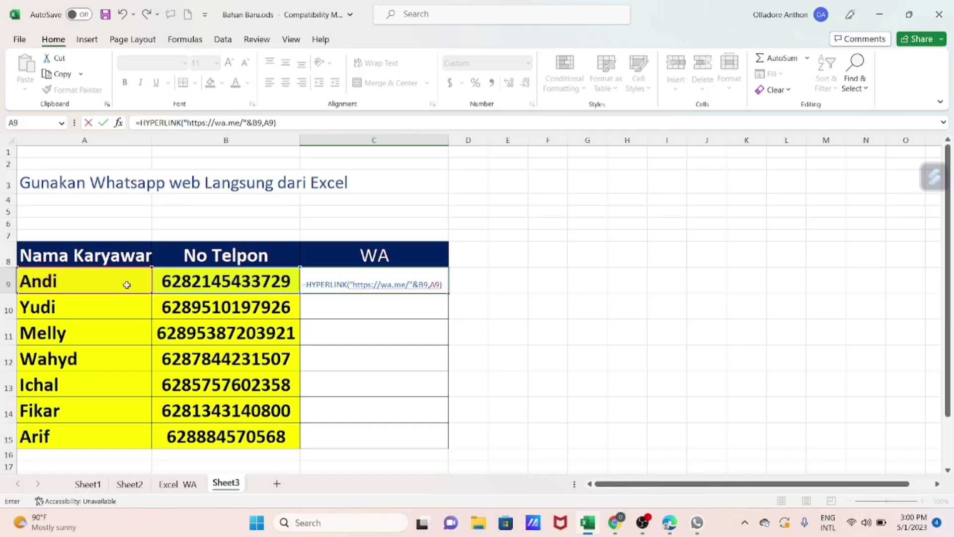
- Commit the C9 hyperlink formula and fill it down through C15
key("Return")
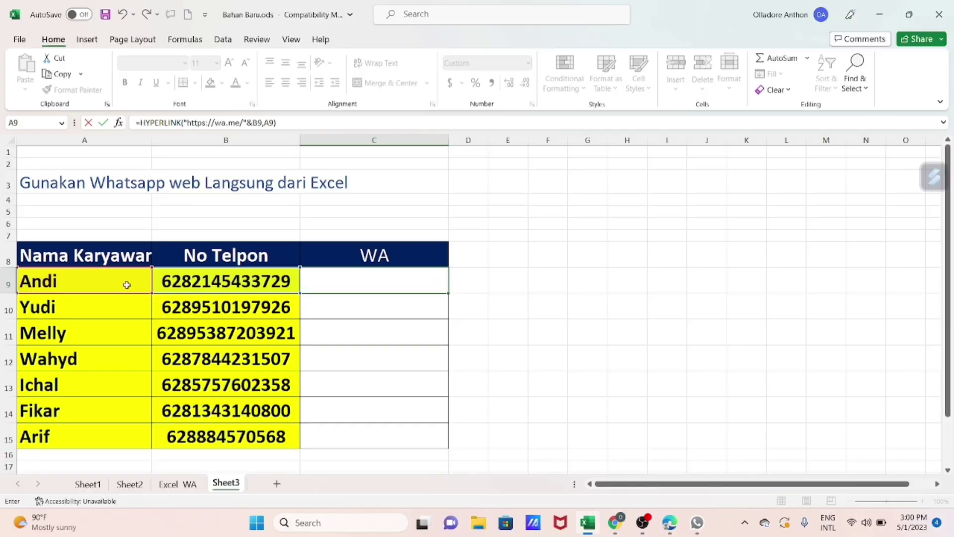
left_click(367, 279)
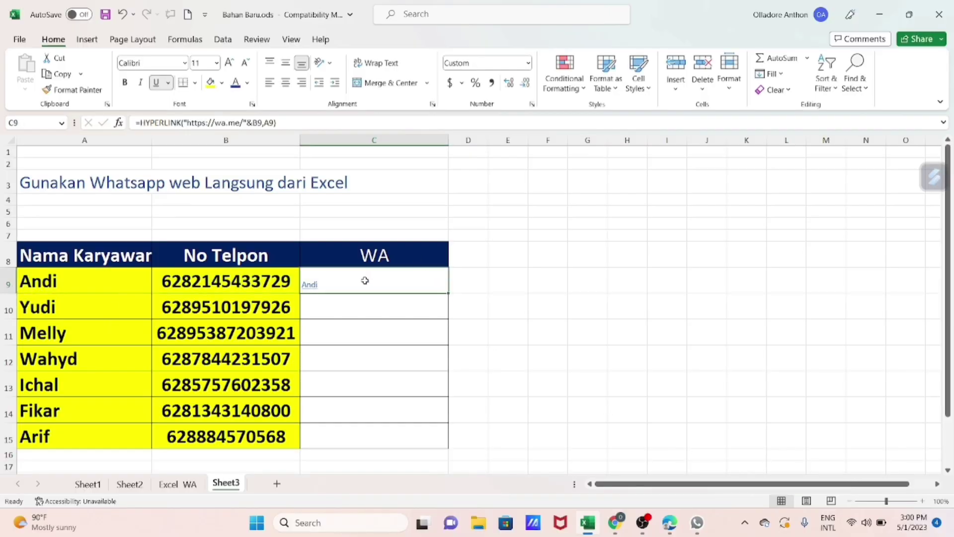
double_click(449, 294)
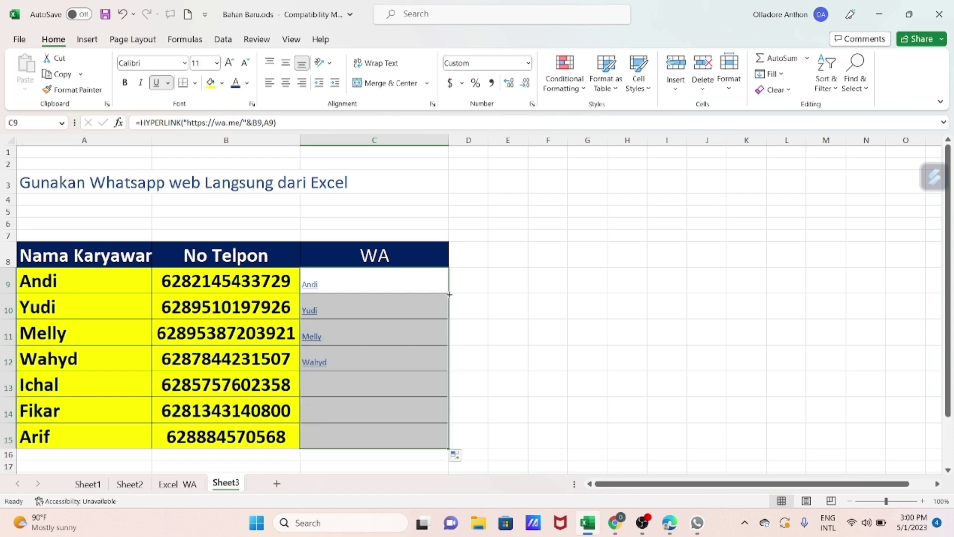
left_click(540, 302)
- Set the C9:C15 name links to font size 22 and open Andi's link
left_click_drag(321, 278, 333, 441)
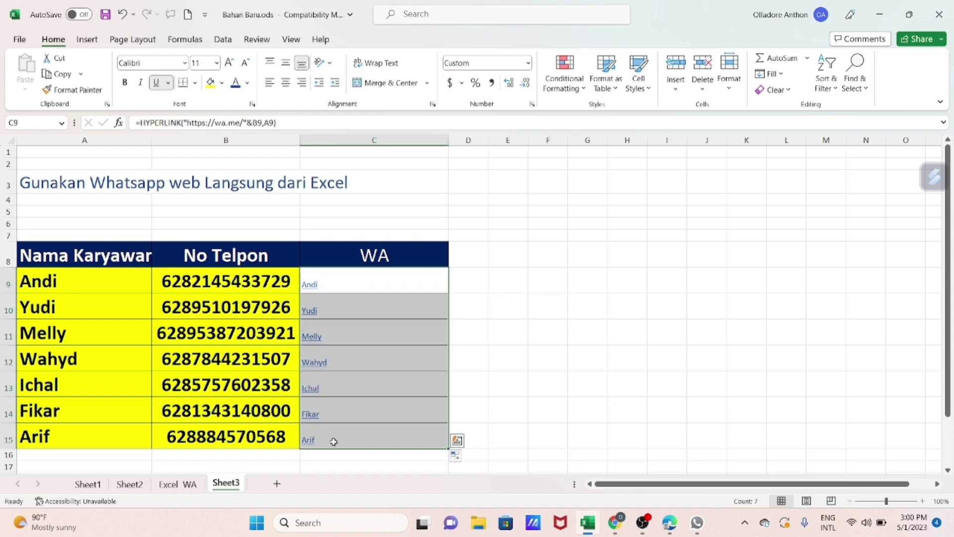
left_click(217, 63)
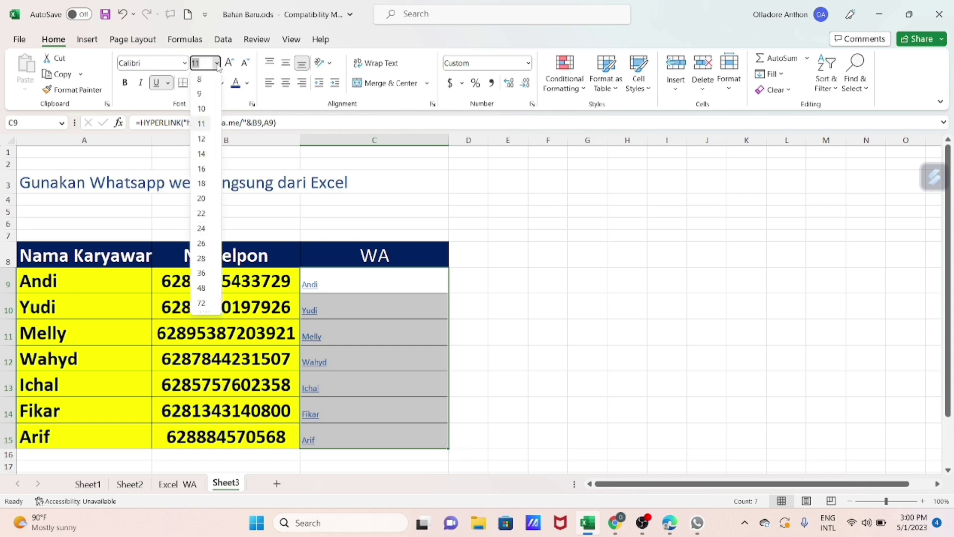
left_click(204, 217)
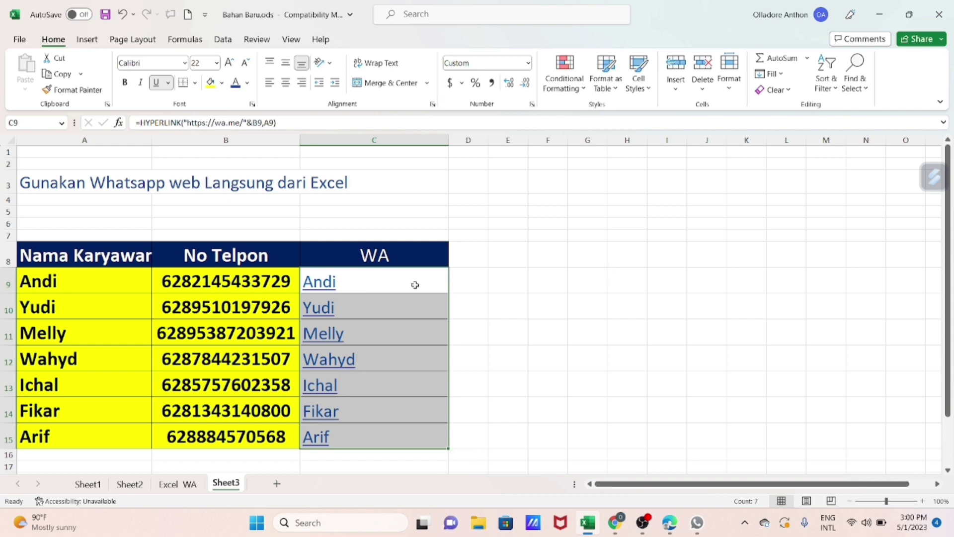
left_click(319, 291)
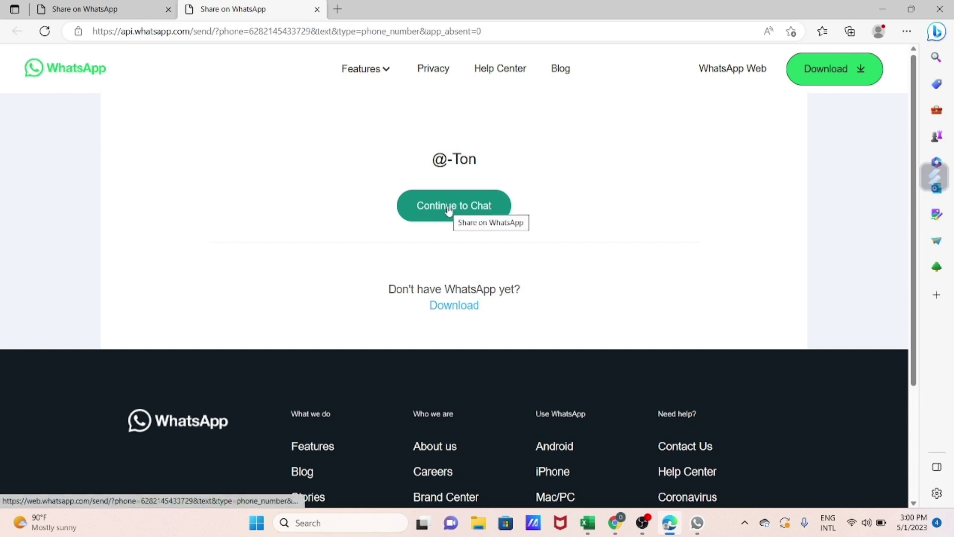
- Continue to Andi's WhatsApp chat, close the duplicate tab, and minimize the windows back to Excel
left_click(449, 210)
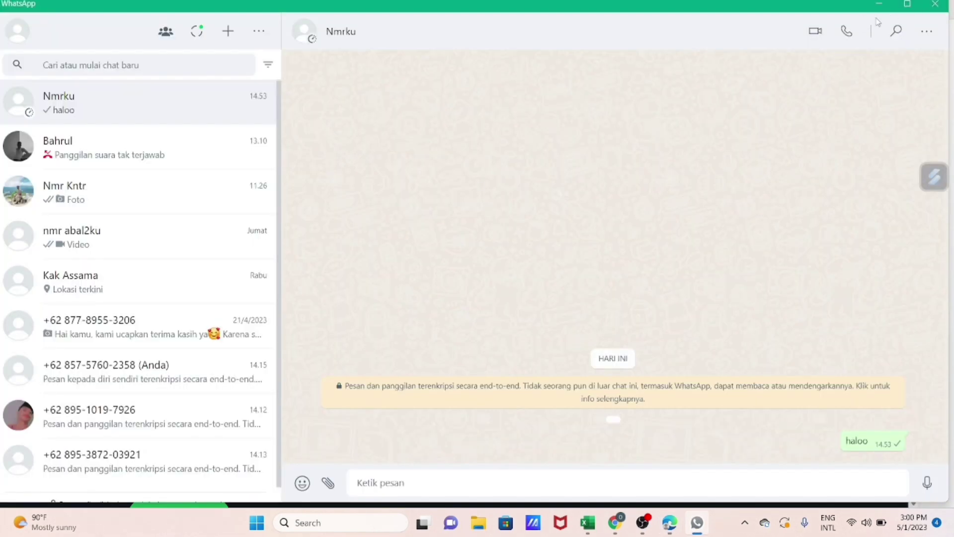
left_click(879, 5)
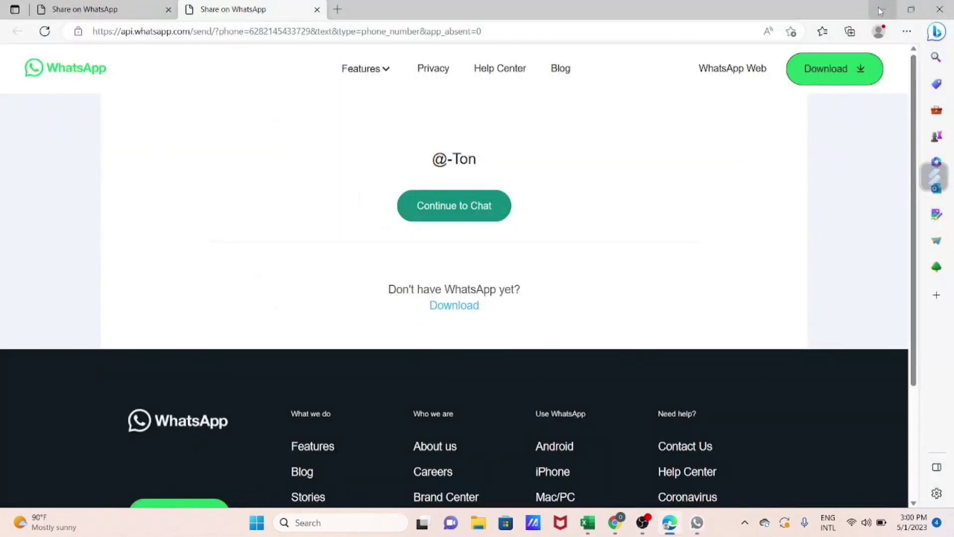
left_click(316, 9)
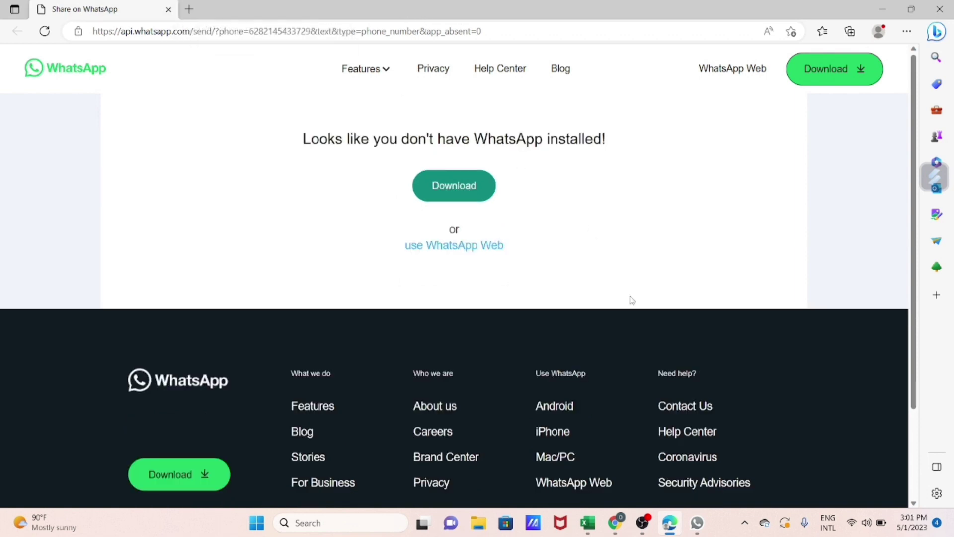
left_click(615, 522)
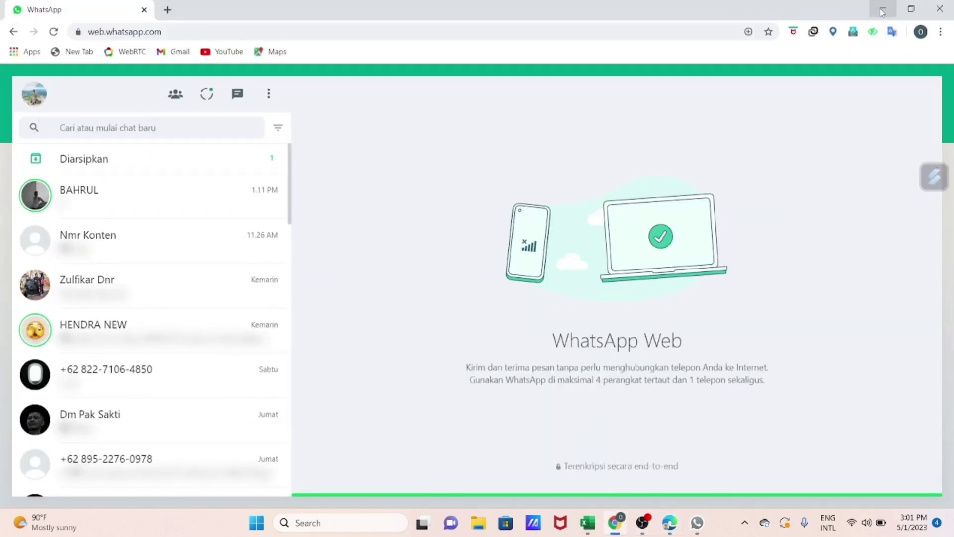
left_click(883, 8)
left_click(883, 8)
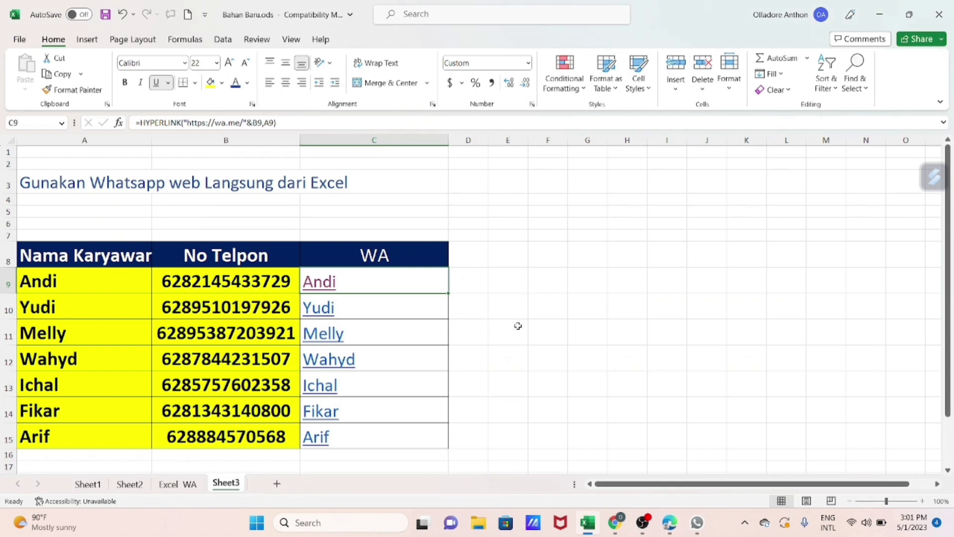
- Auto-fit column C to the WA name links, then widen it slightly
left_click(461, 323)
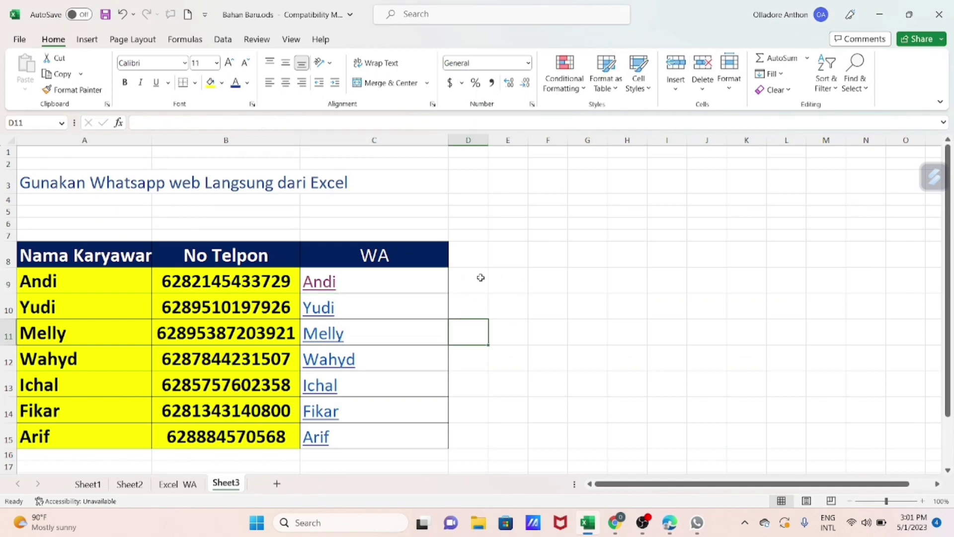
double_click(449, 140)
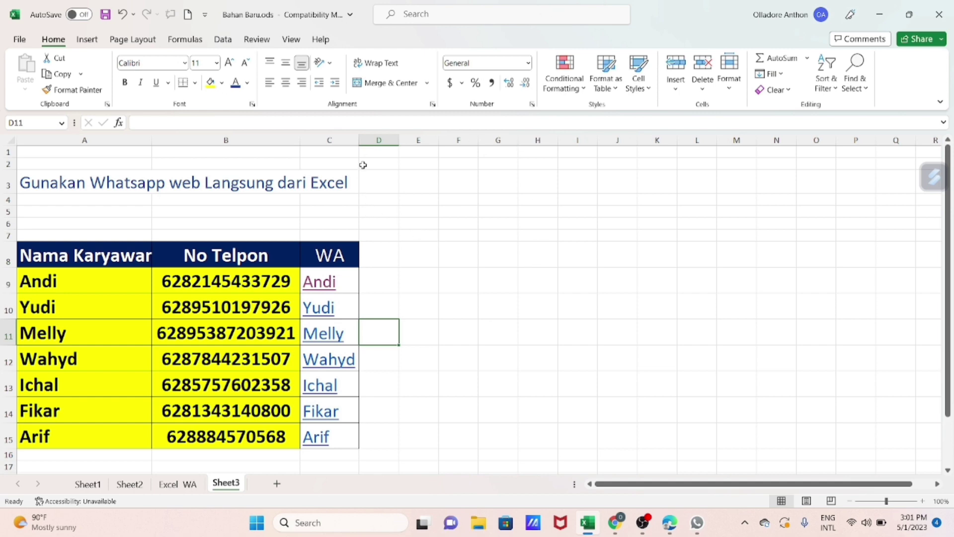
left_click_drag(359, 144, 385, 144)
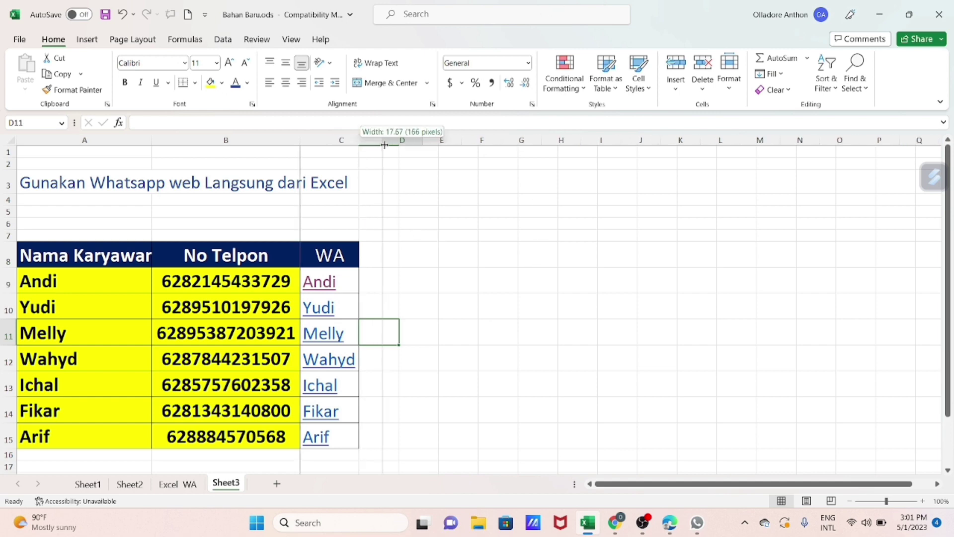